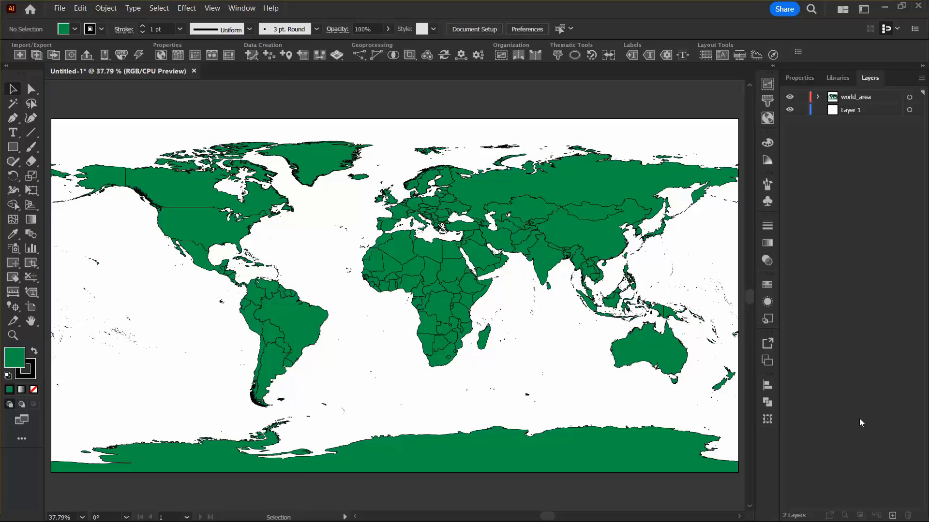
Step: Open the MAP - Area Solid Colors graphic style library
left_click(246, 8)
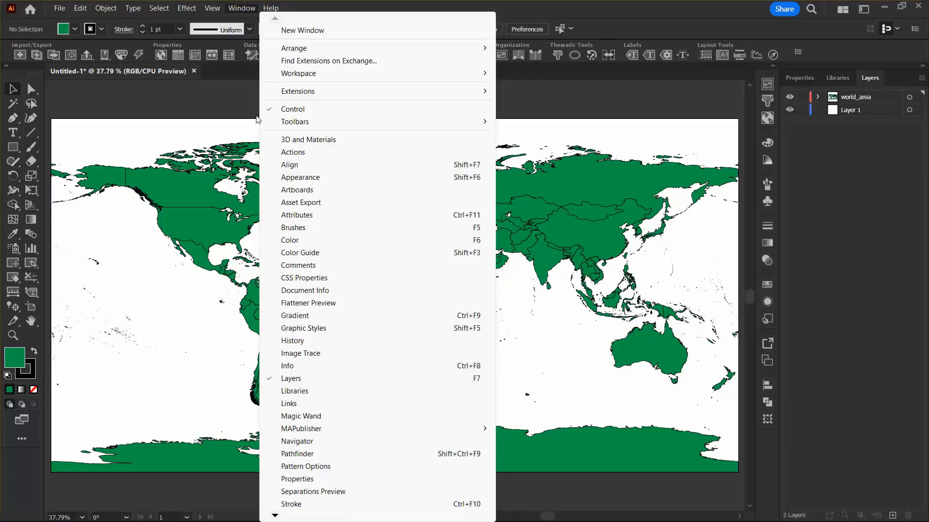
left_click(306, 333)
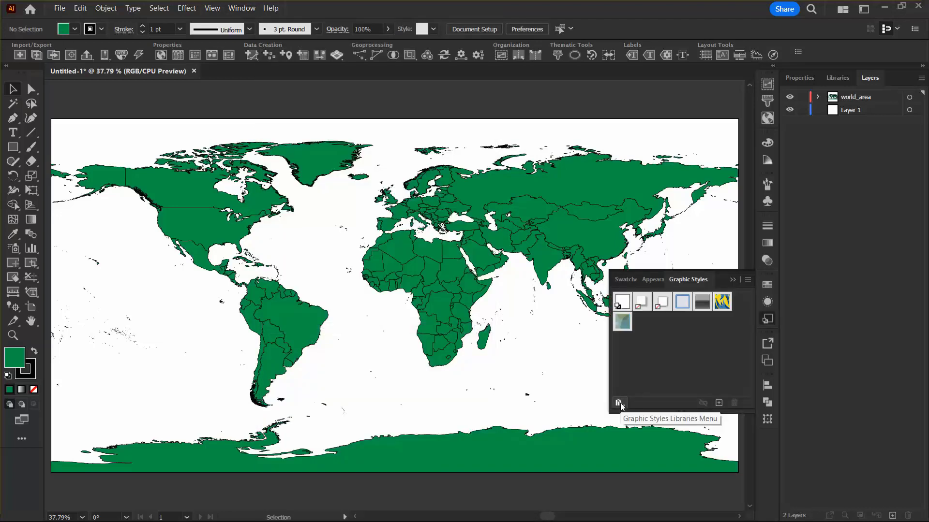
left_click(619, 404)
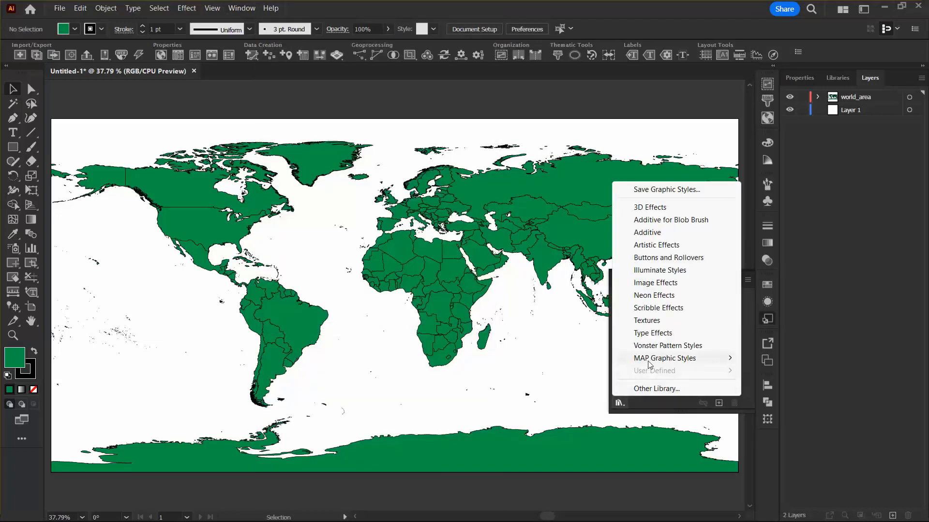
mouse_move(649, 364)
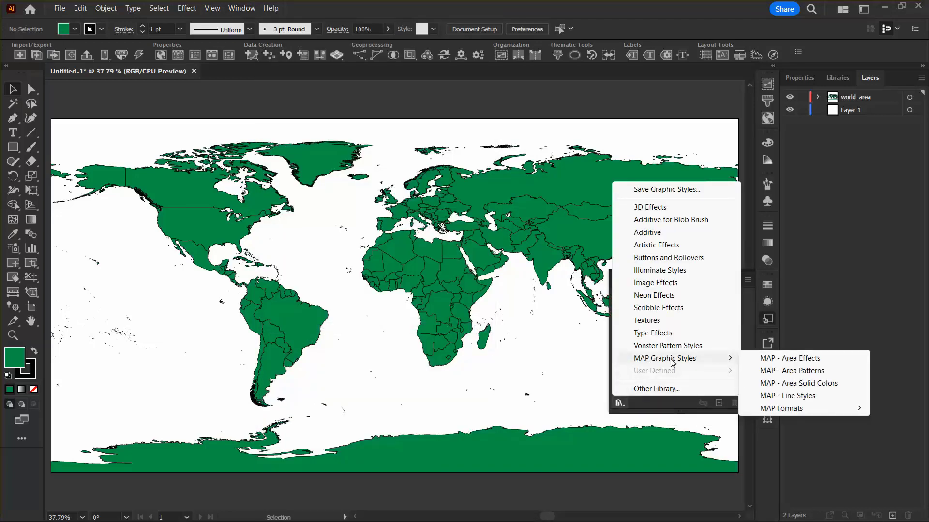
left_click(803, 383)
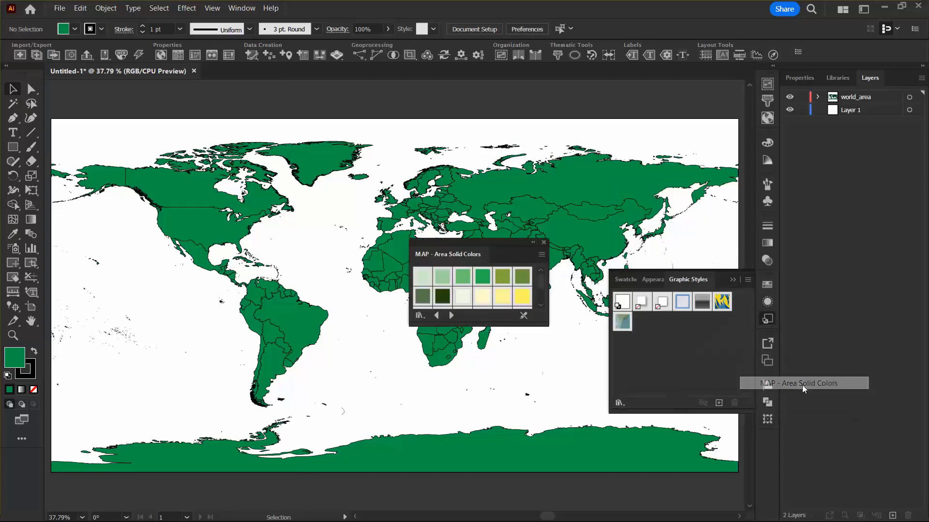
Step: Copy all styles from the MAP - Area Solid Colors library into the document's graphic styles, then close the library
left_click_drag(541, 325, 539, 430)
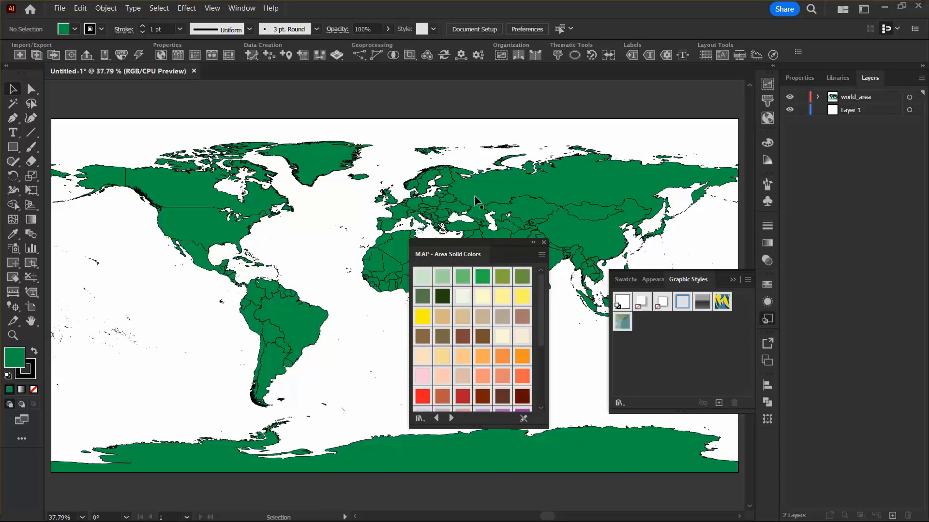
left_click(422, 276)
scroll(507, 322, "down", 5)
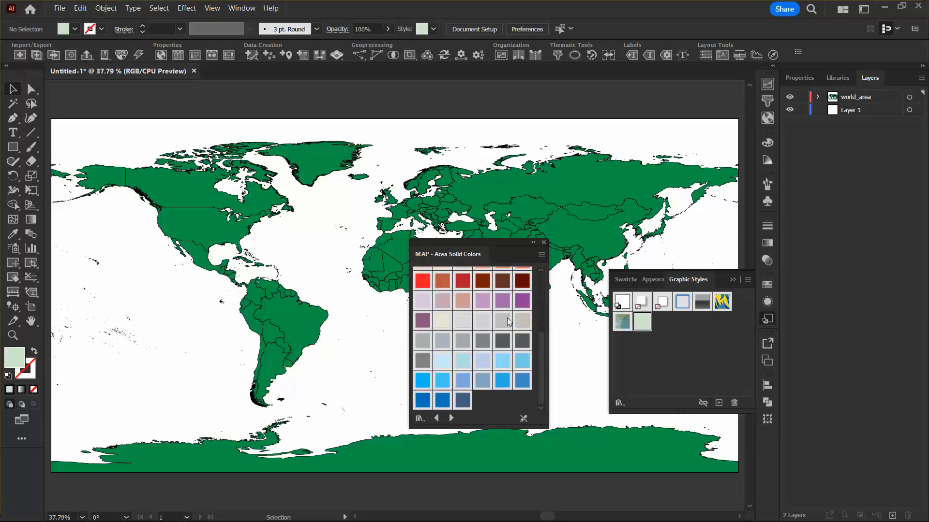
left_click(463, 403, "shift")
left_click_drag(462, 405, 651, 354)
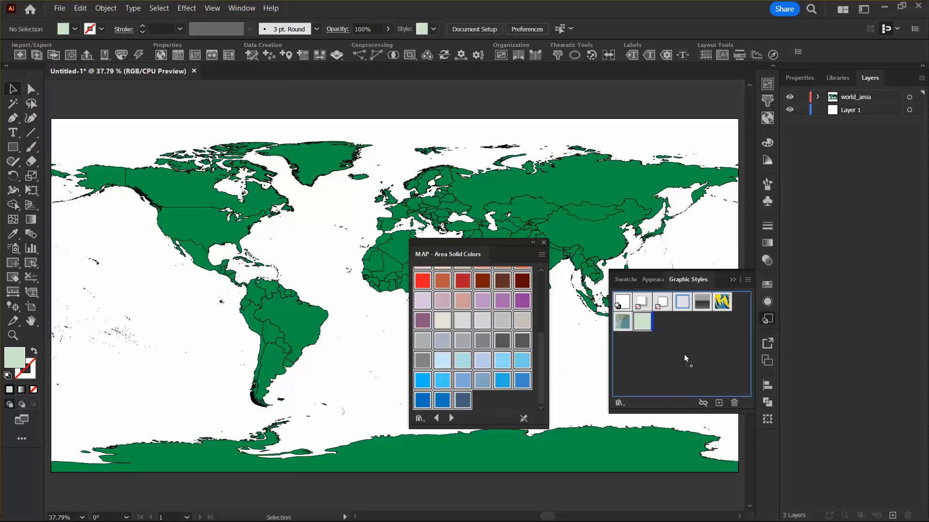
left_click_drag(684, 355, 684, 354)
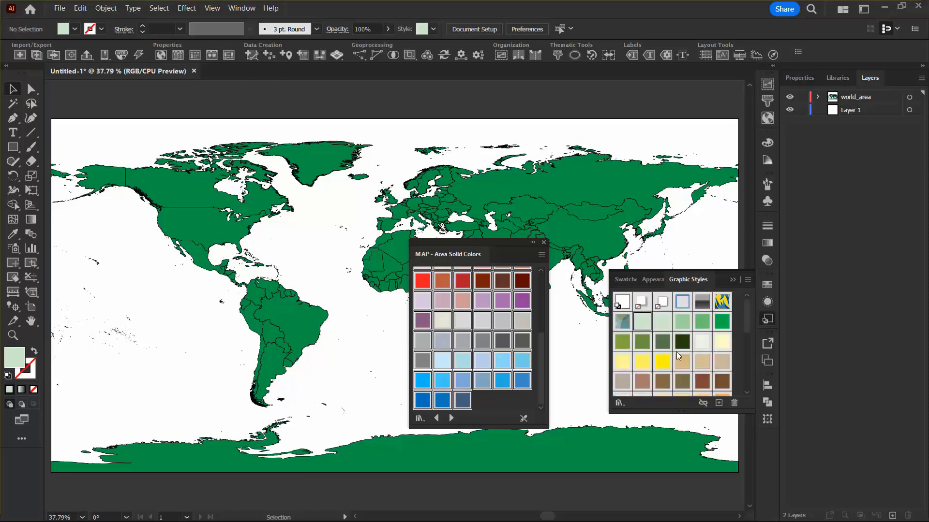
left_click(544, 242)
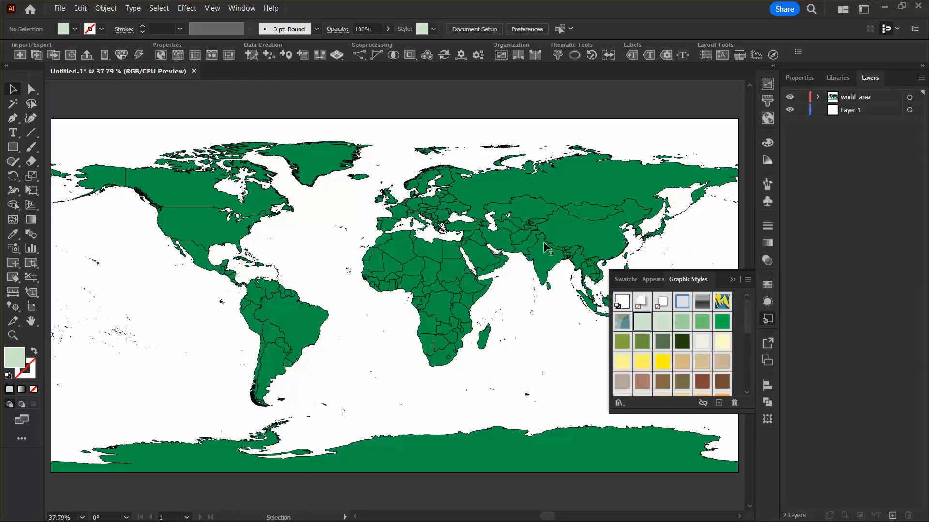
left_click(733, 279)
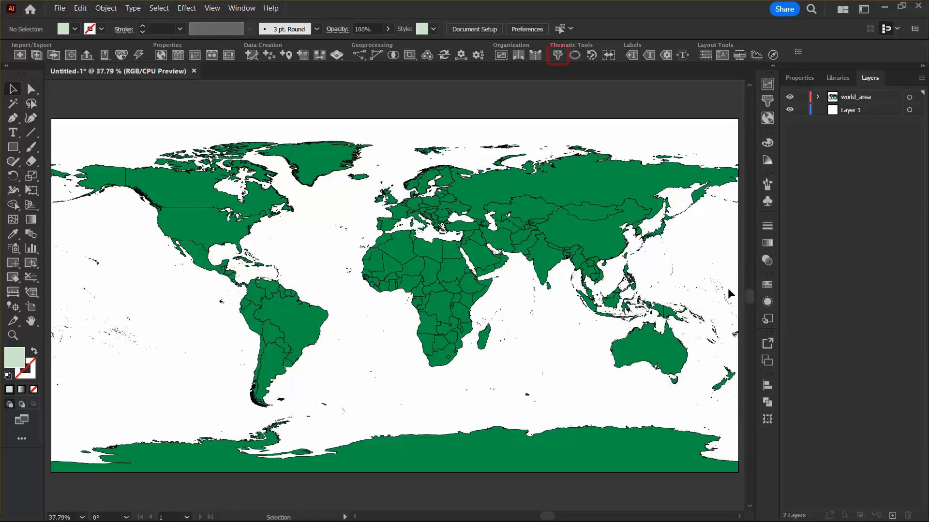
Step: Create a new Stylesheet MAP theme named Continents1 for the Area feature type
left_click(557, 56)
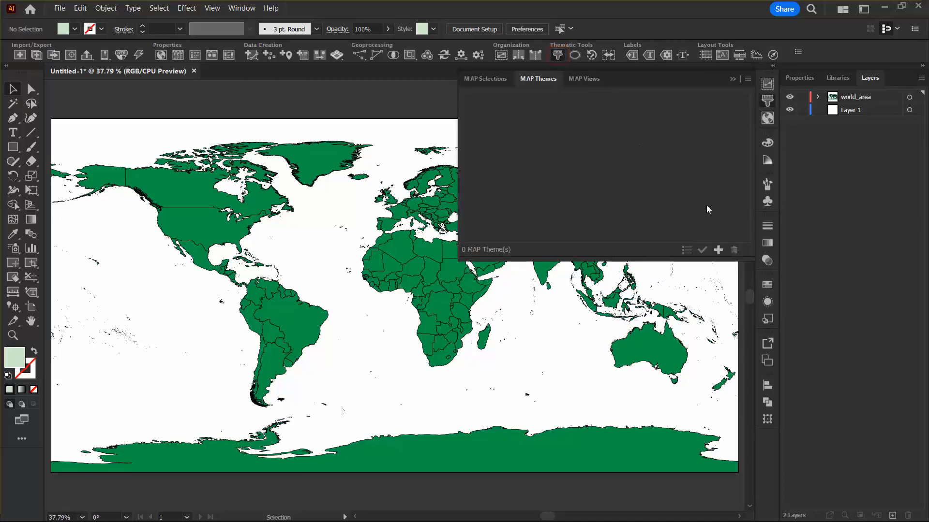
left_click(719, 250)
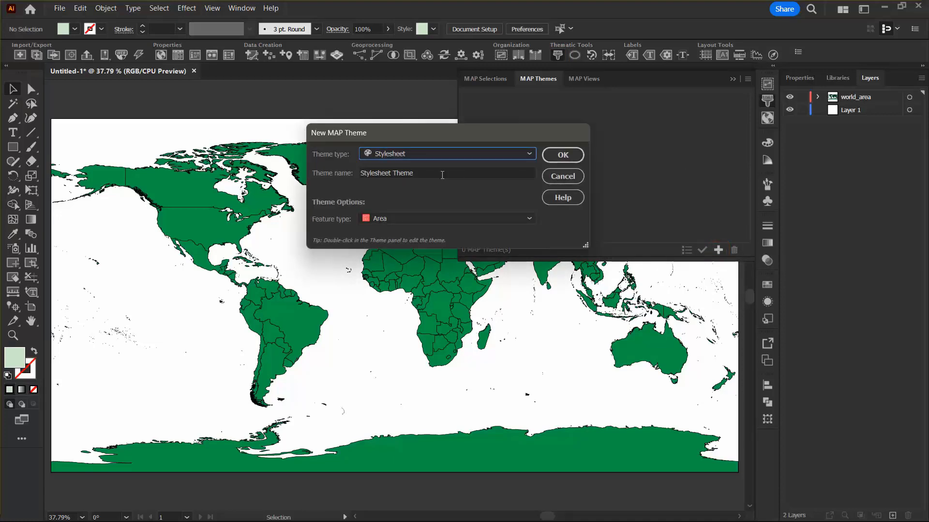
key("Tab")
type("Con")
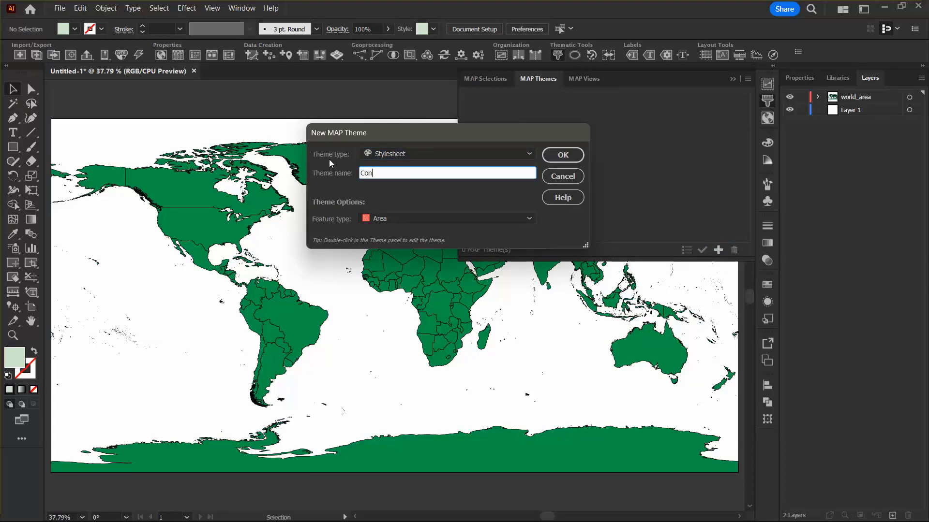
type("tinents1")
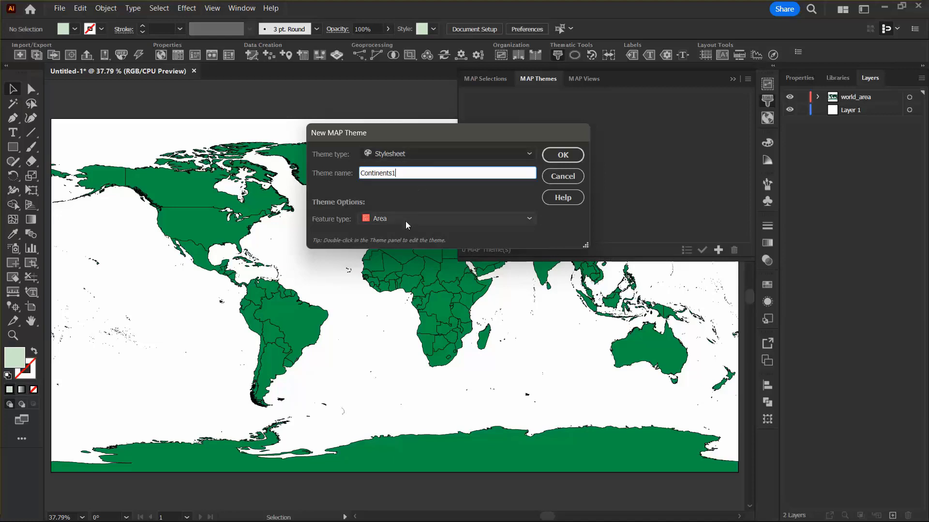
left_click(561, 155)
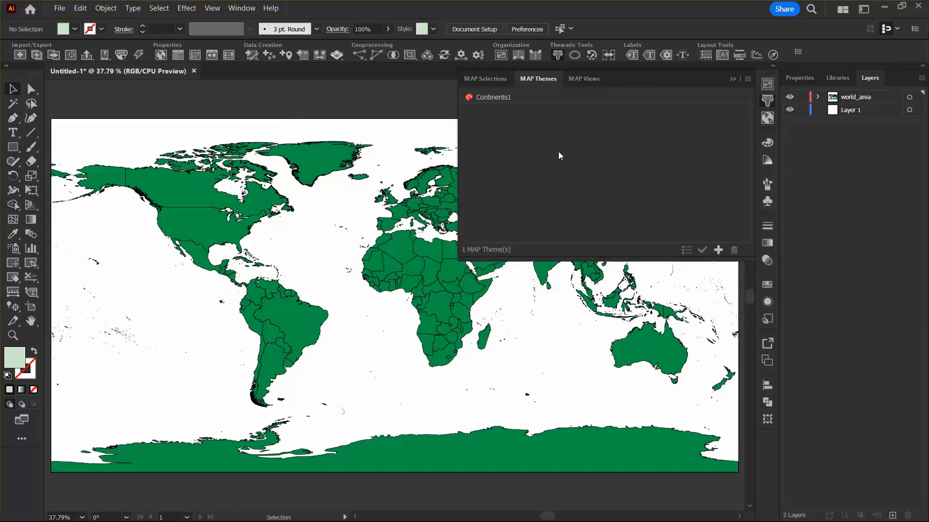
Step: Open the Continents1 theme for editing and assign the world_area layer to it
double_click(526, 98)
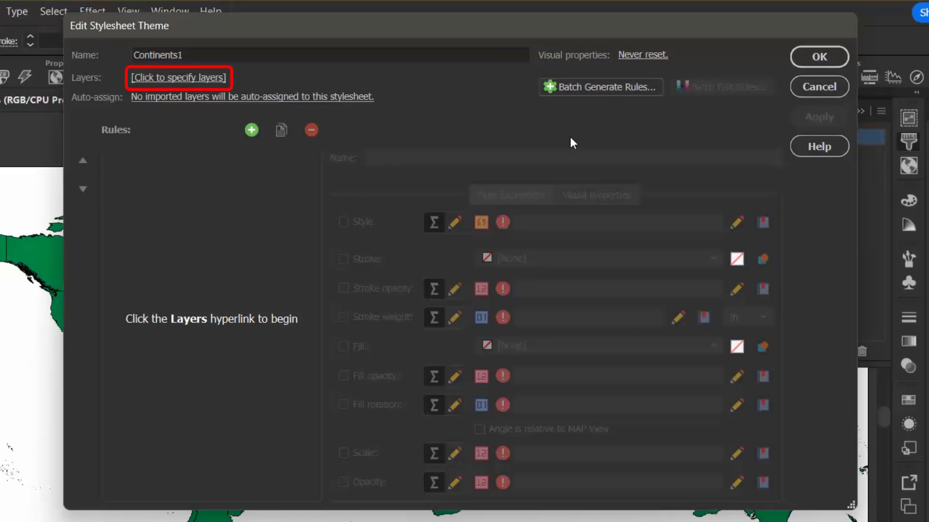
left_click(190, 77)
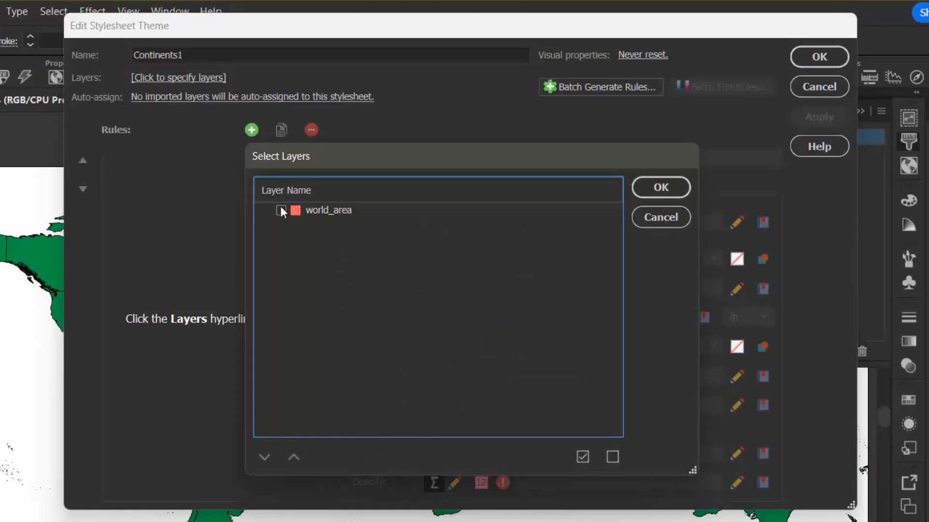
left_click(281, 211)
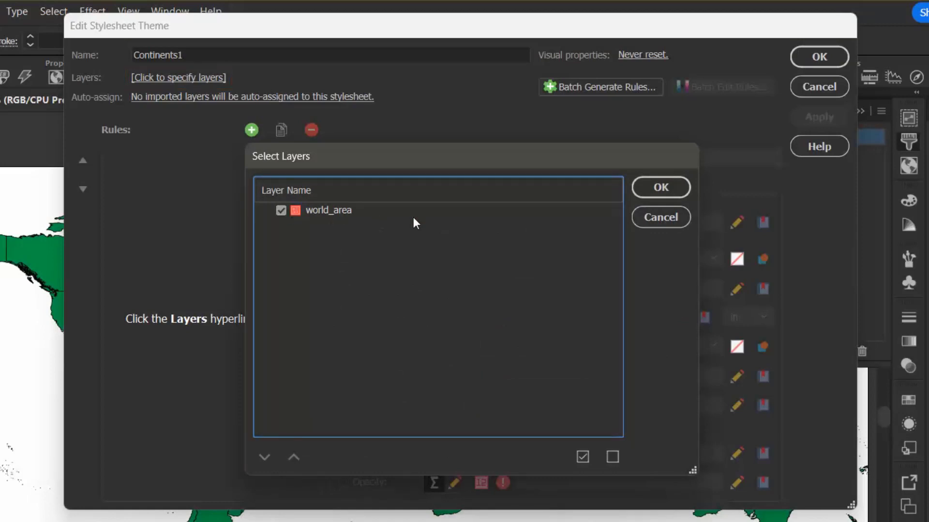
left_click(658, 189)
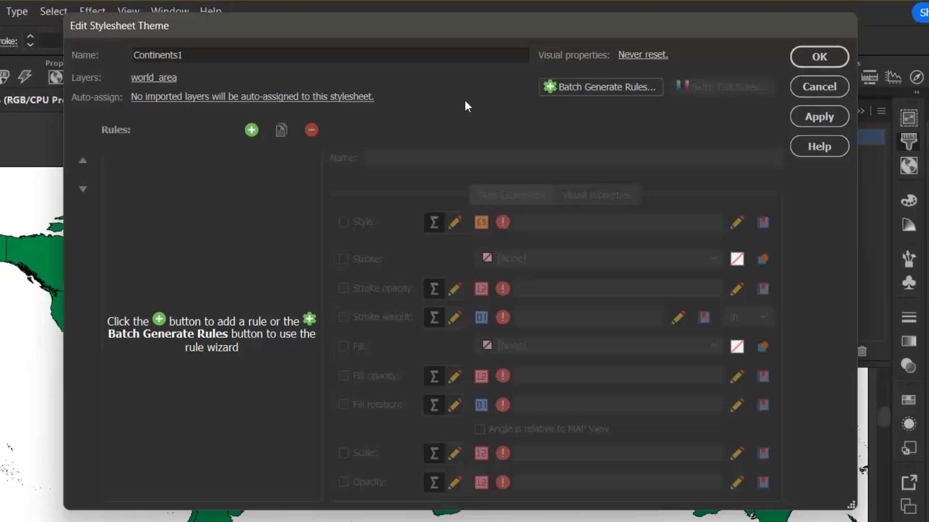
Step: Add a rule named Africa that applies to artwork satisfying the expression Continent = "Africa"
left_click(251, 129)
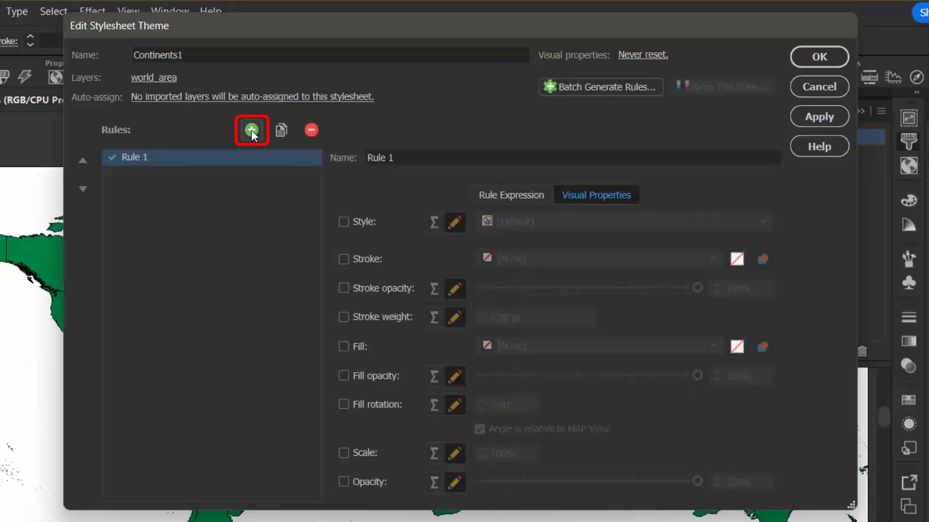
left_click(407, 157)
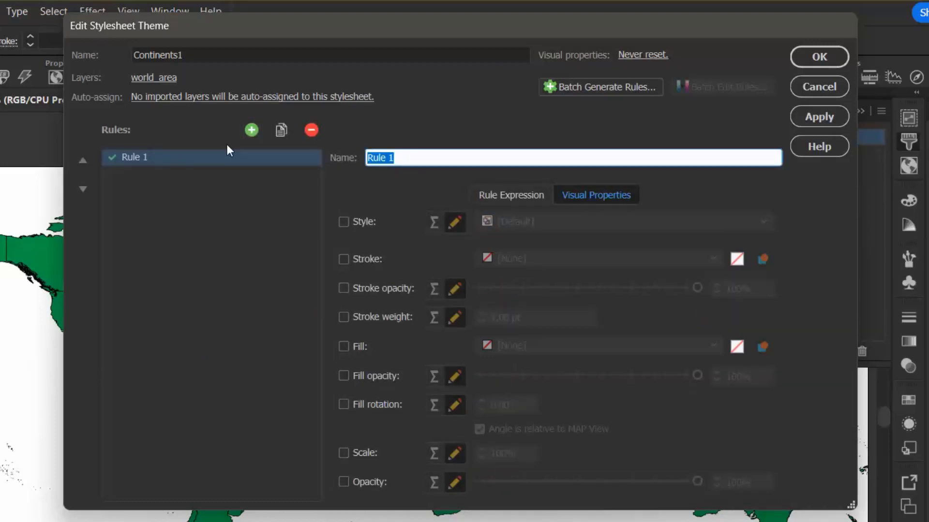
type("Africa")
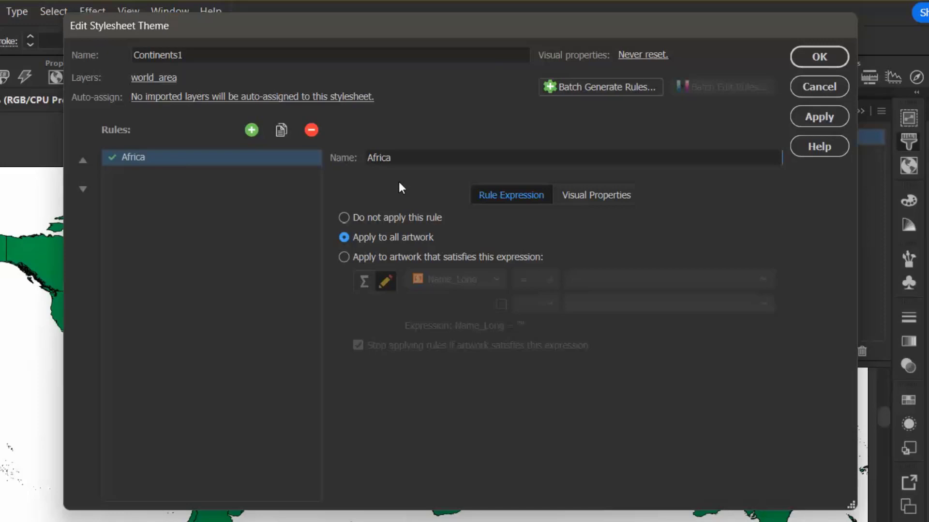
left_click(342, 257)
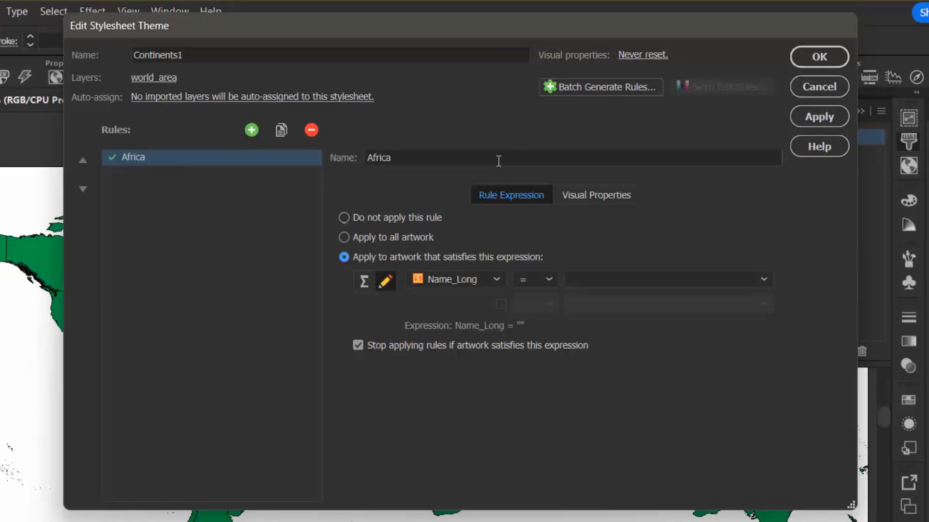
left_click(491, 279)
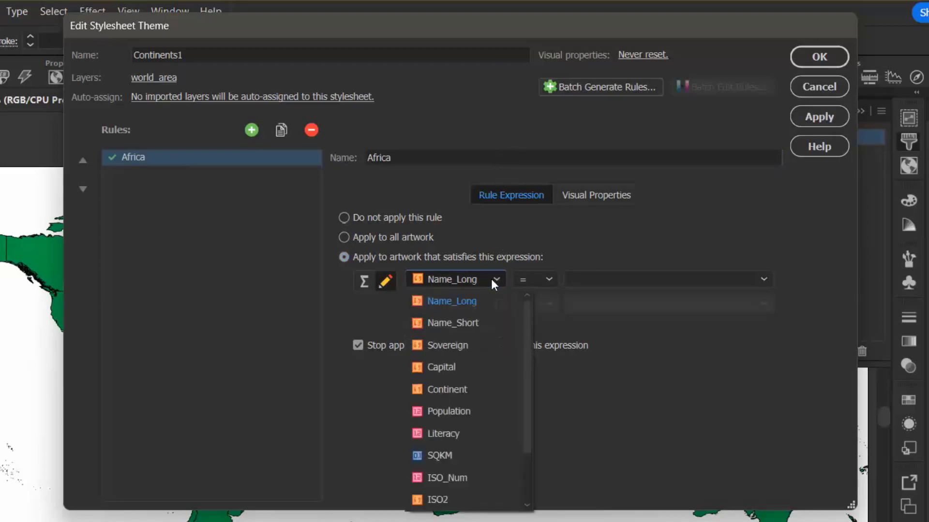
left_click(446, 390)
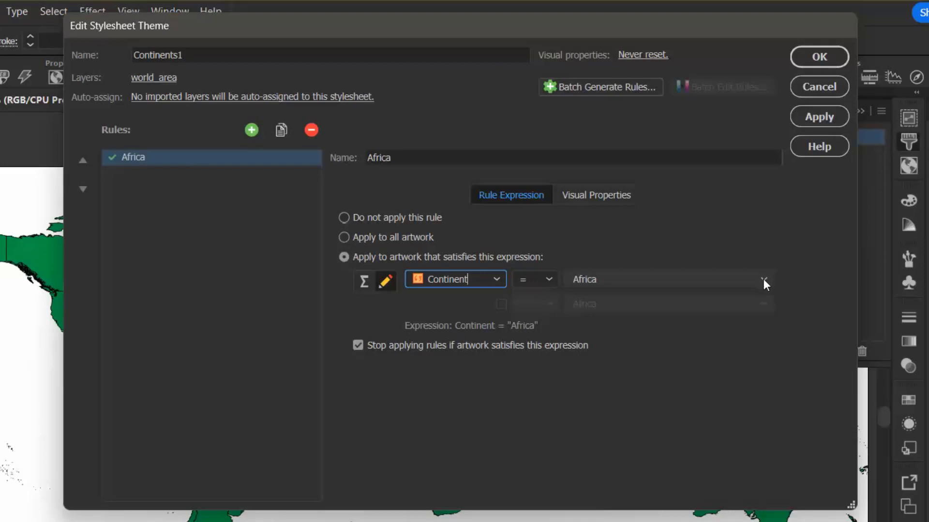
Step: Enable the style property of the Africa rule, set it to Land 40, and apply the theme
left_click(608, 192)
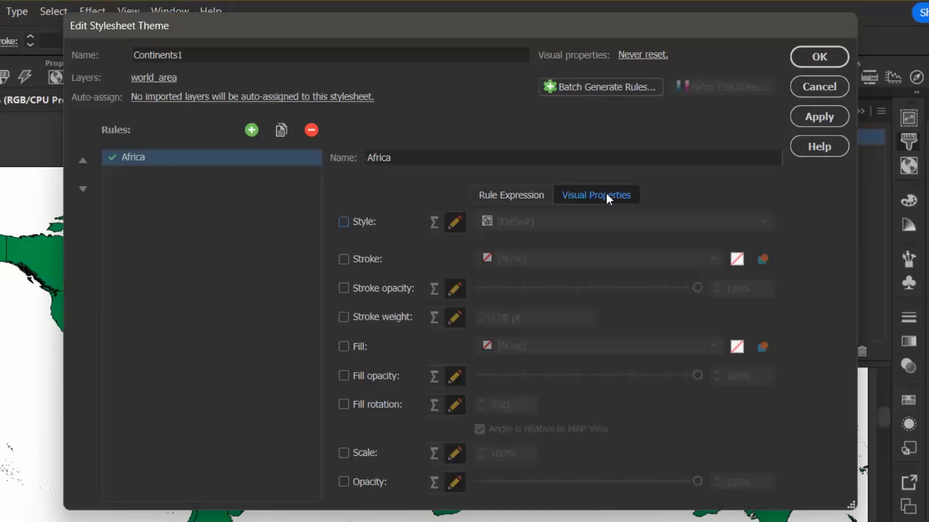
left_click(344, 222)
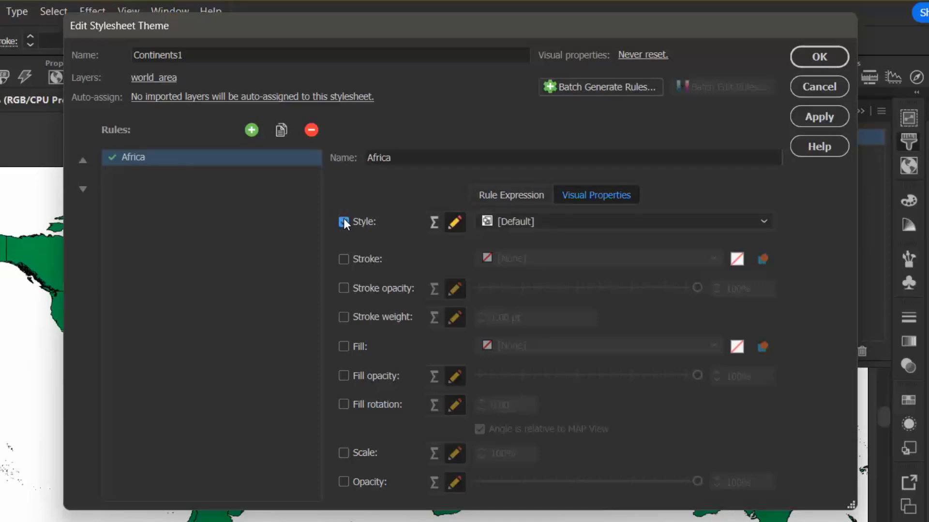
left_click(550, 223)
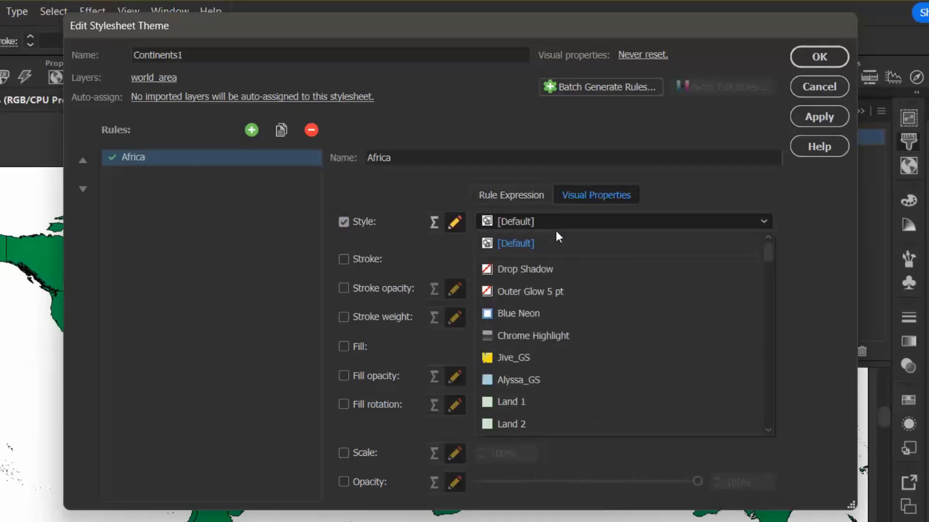
left_click_drag(769, 256, 782, 349)
left_click(541, 310)
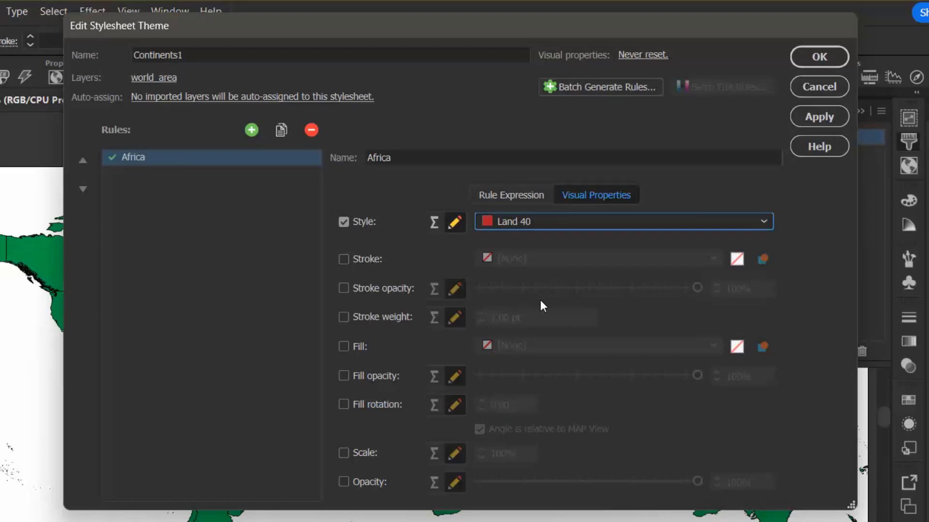
left_click(817, 116)
left_click(859, 111)
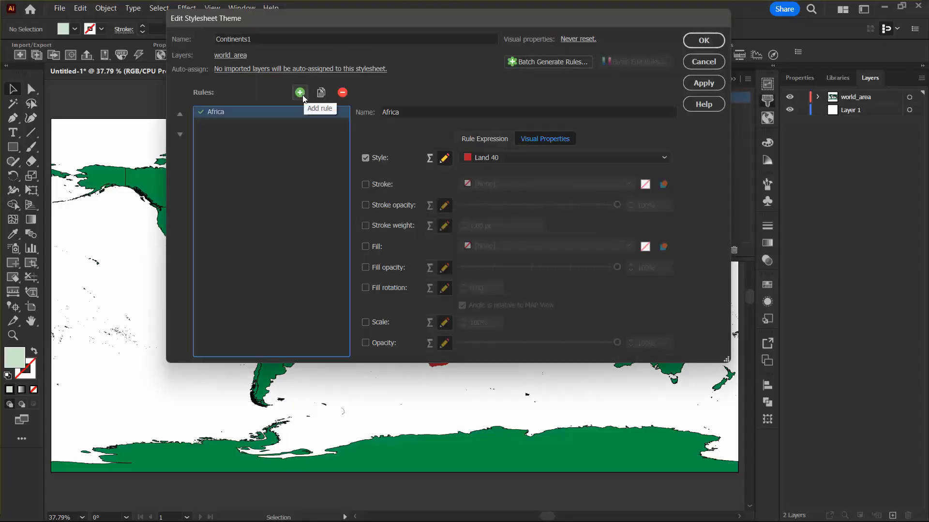
Step: Add a rule named Asia and assign it one of the imported land color styles
left_click(299, 92)
type("Asia")
left_click(513, 157)
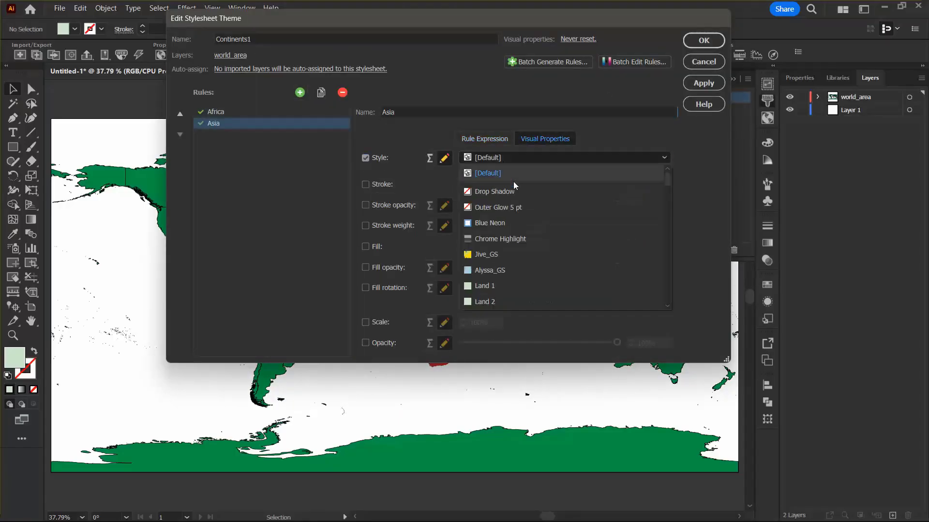
scroll(513, 185, "down", 10)
left_click(498, 225)
Step: Add a rule named Europe that applies to artwork matching Europe and set its style to Land 48
left_click(300, 93)
type("Europe")
left_click(365, 182)
type("Europe")
left_click(535, 138)
left_click(505, 256)
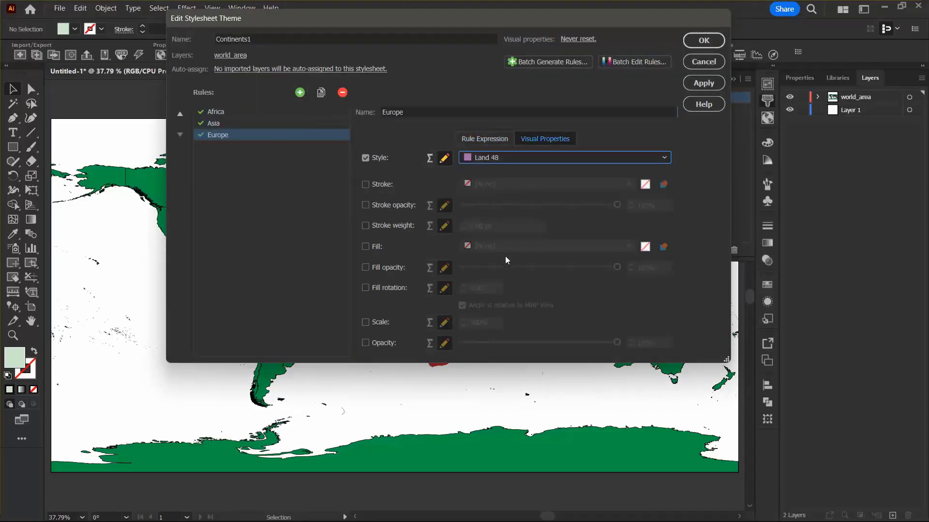
Step: Add a rule named Oceania with its own artwork expression and graphic style
left_click(299, 92)
type("Oceania")
left_click(484, 139)
left_click(544, 138)
left_click(564, 158)
scroll(504, 209, "up", 2)
left_click(510, 236)
Step: Add a rule named North America and choose a graphic style for it
left_click(300, 92)
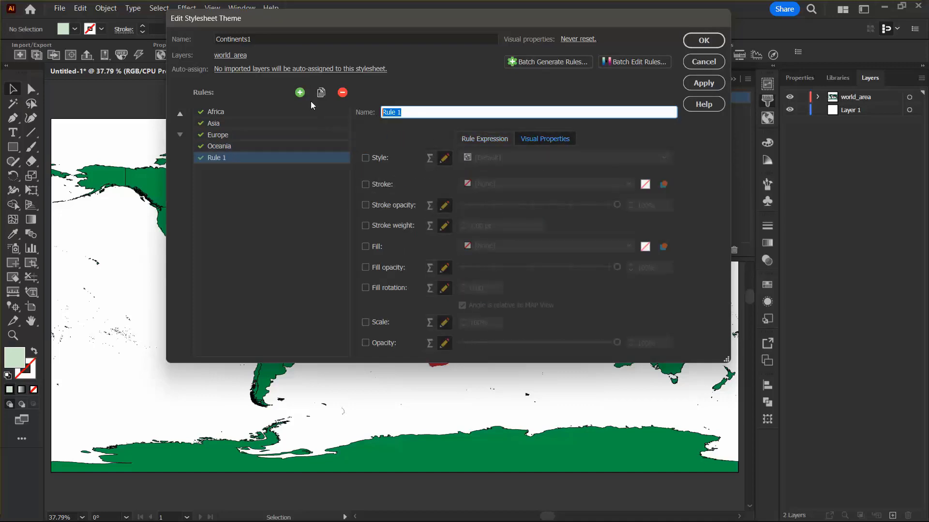
type("North America")
left_click(518, 158)
scroll(516, 218, "down", 10)
left_click(515, 236)
Step: Add a rule named South America for artwork whose Continent equals South America and choose a graphic style for it
left_click(299, 92)
type("South America")
left_click(484, 139)
left_click(596, 198)
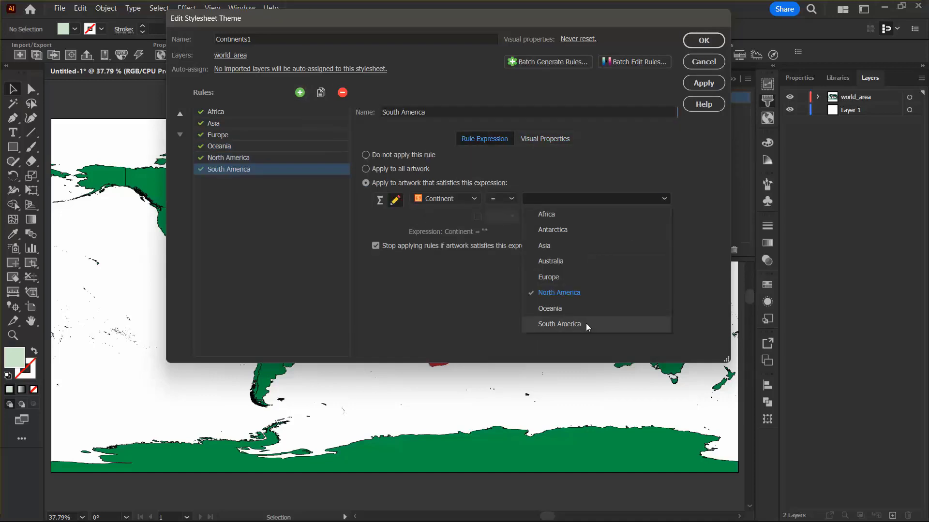
left_click(586, 324)
left_click(545, 139)
left_click(506, 256)
Step: Add a rule named Antarctica for artwork whose Continent equals Antarctica, set its style to Land 57, and apply the theme
left_click(299, 93)
type("Antarctica")
left_click(457, 185)
left_click(553, 230)
left_click(523, 236)
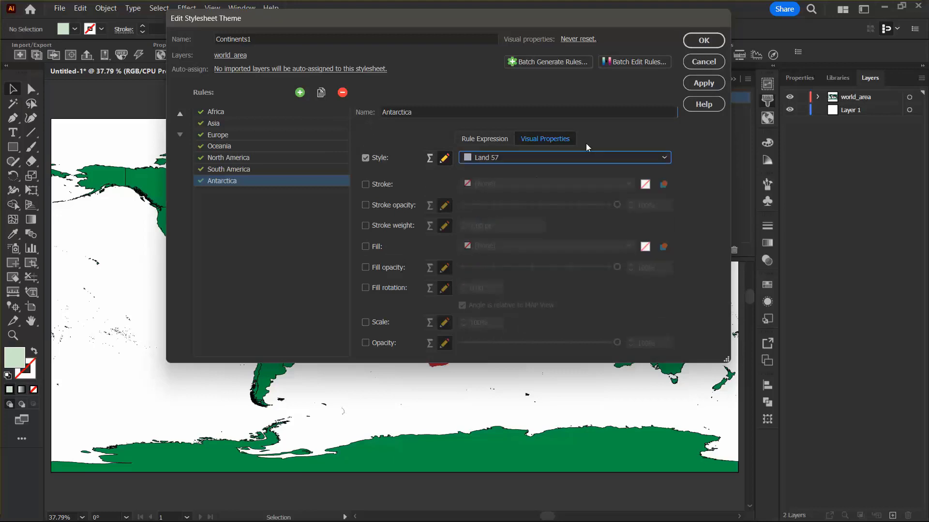
left_click(703, 83)
Step: Add a rule named Australia to the Continents1 theme and apply the stylesheet to the map
left_click(299, 92)
type("Australia")
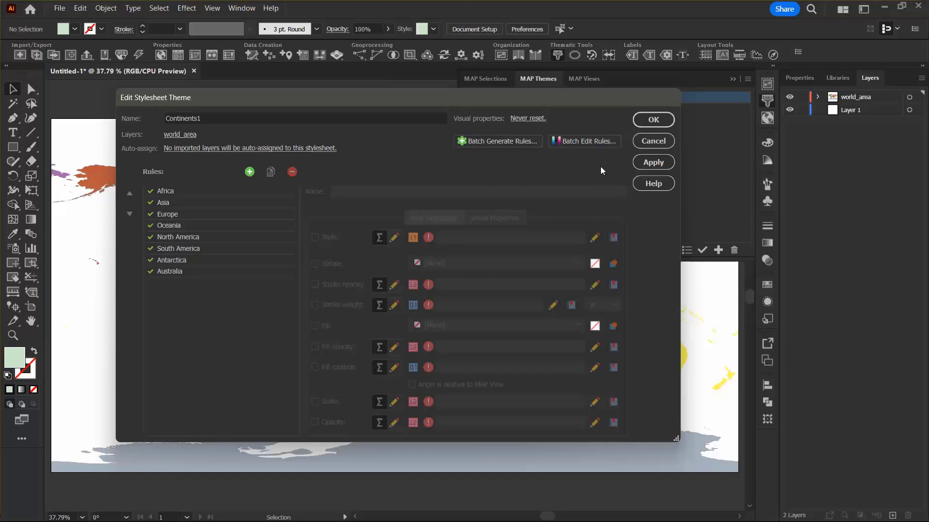
left_click(651, 162)
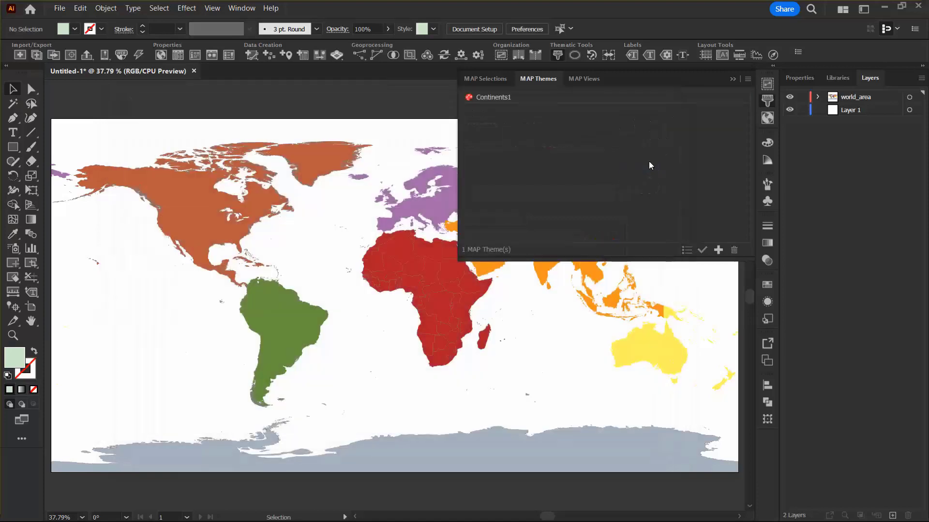
Step: View the whole map unobstructed by the MAP Themes list and reapply the Continents1 theme
left_click(733, 80)
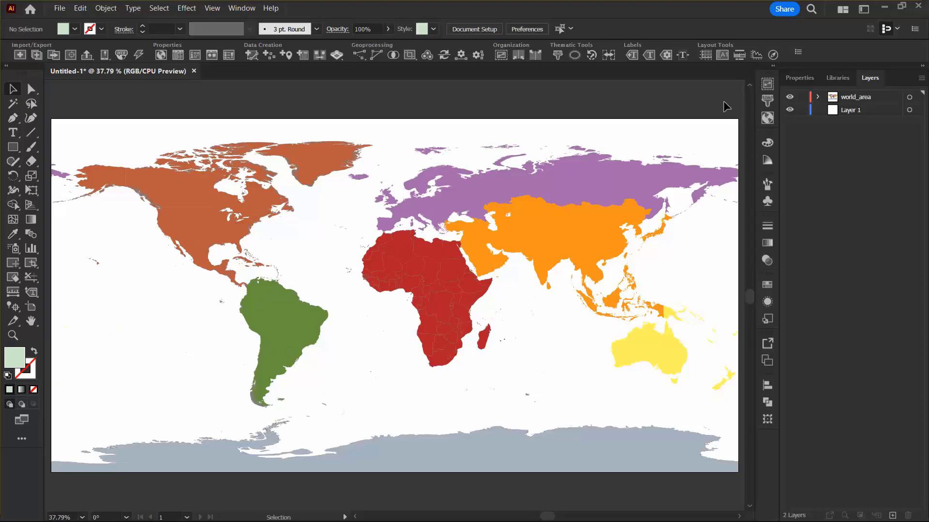
left_click(767, 100)
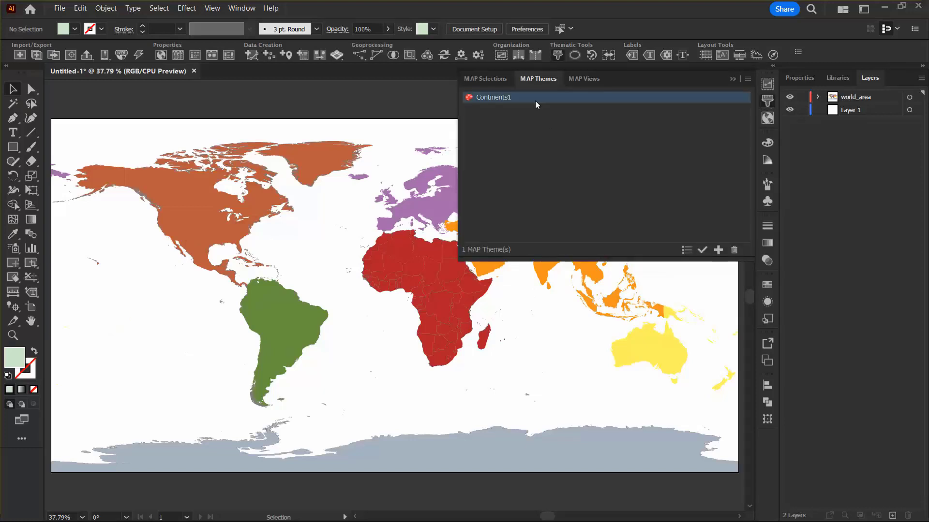
left_click(702, 250)
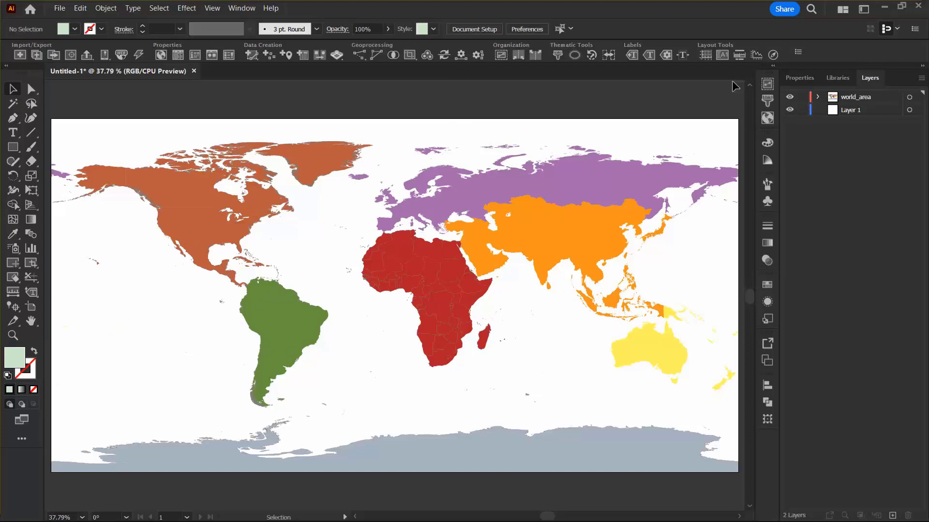